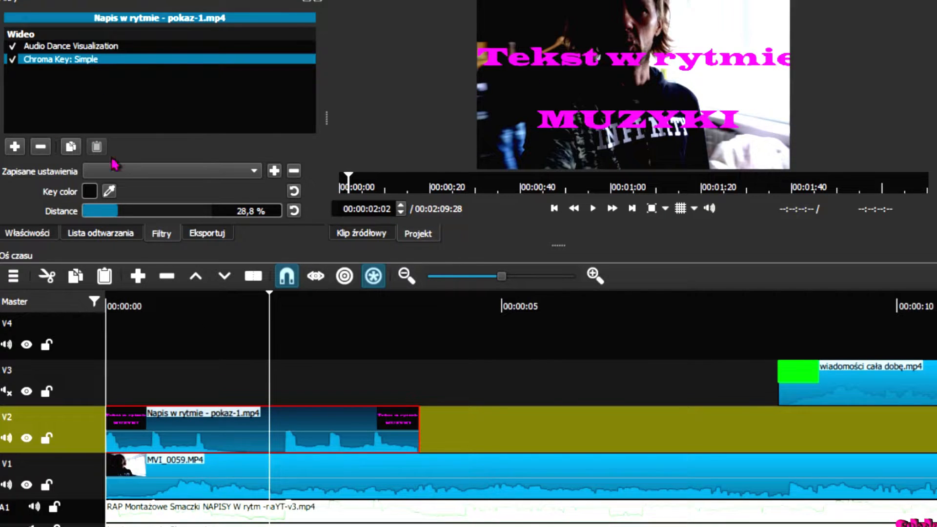
Step: Toggle the chroma key off and back on to compare its effect on the preview
{"action": "left_click", "coordinate": [13, 60]}
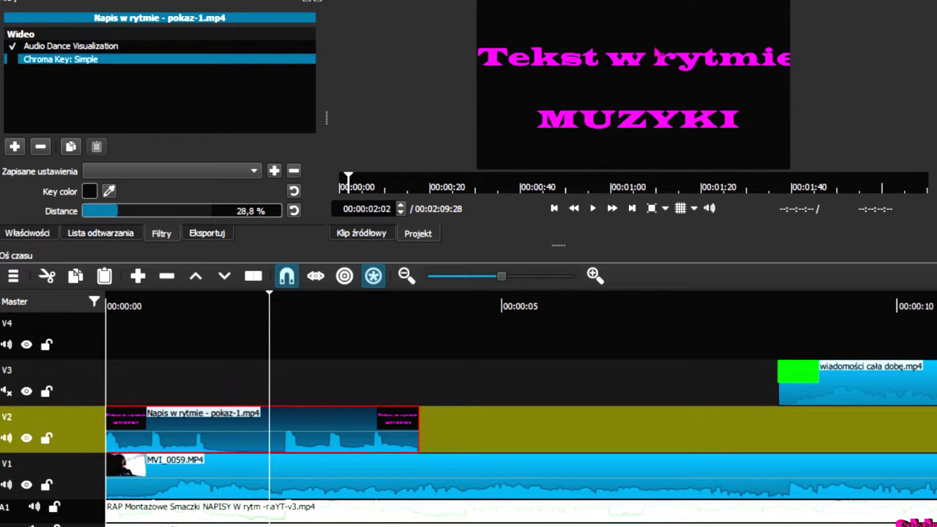
{"action": "left_click", "coordinate": [13, 59]}
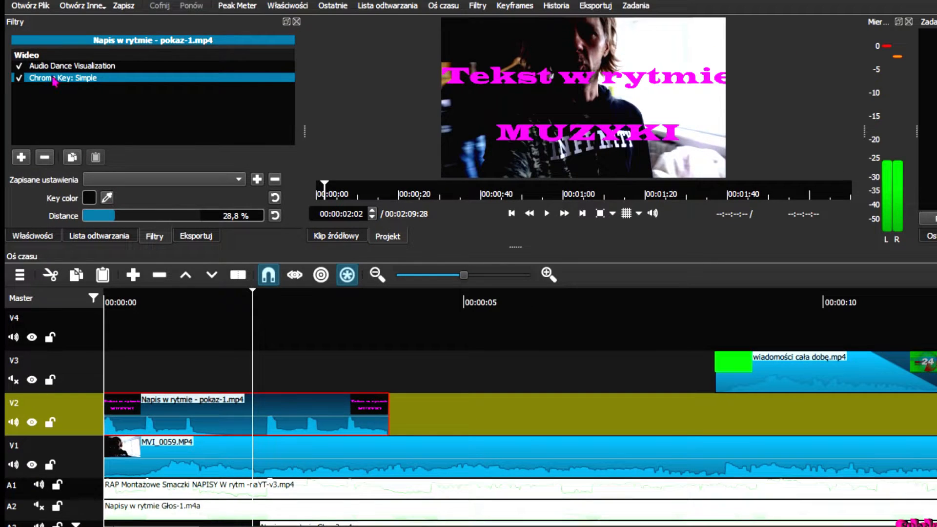
{"action": "left_click", "coordinate": [107, 197]}
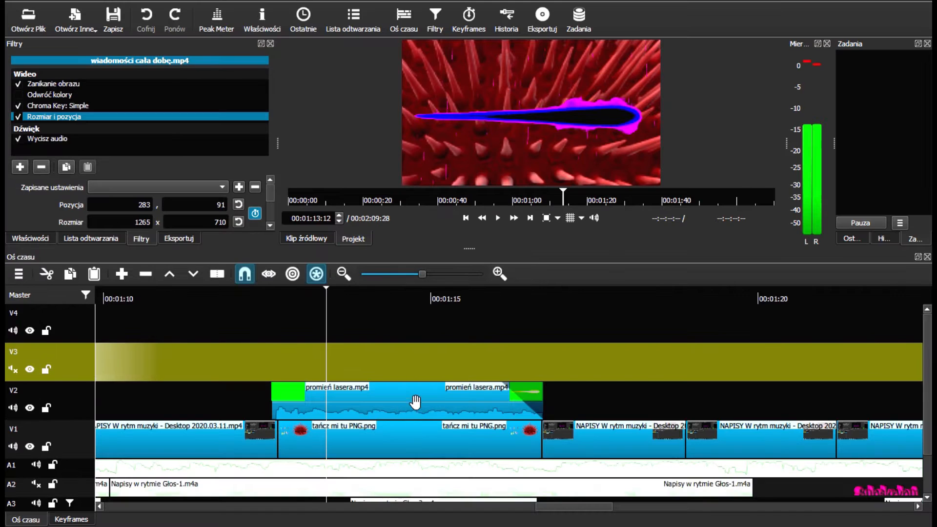
Step: On the promień lasera clip, sample the magenta background as the Chroma Key: Simple key colour
{"action": "left_click", "coordinate": [419, 408]}
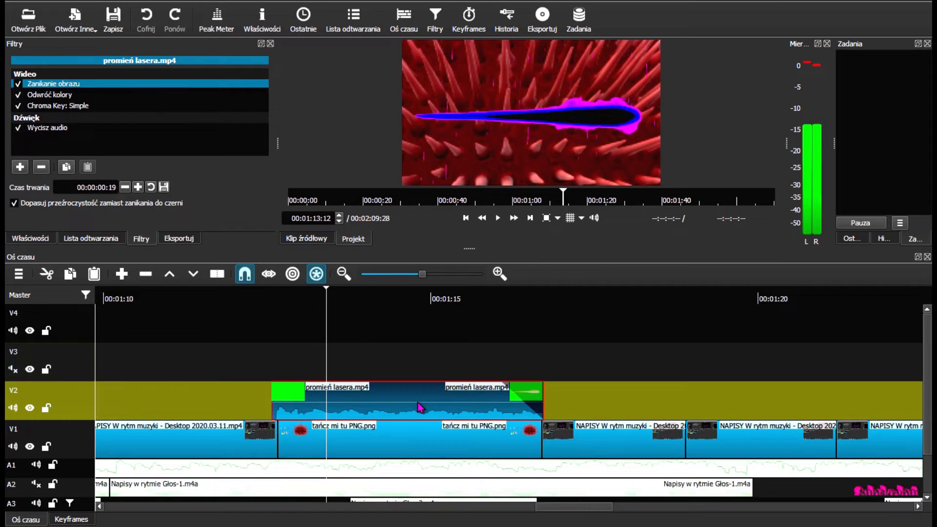
{"action": "left_click", "coordinate": [18, 106]}
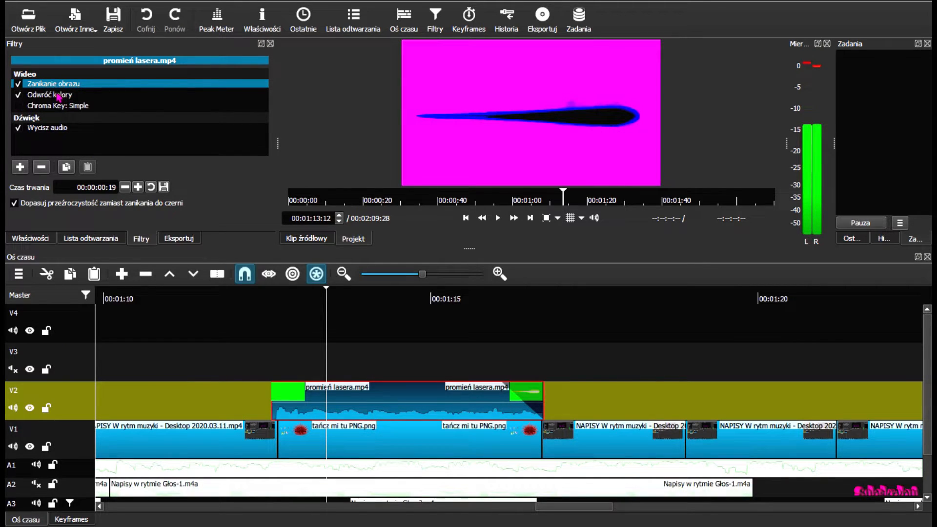
{"action": "left_click", "coordinate": [67, 107]}
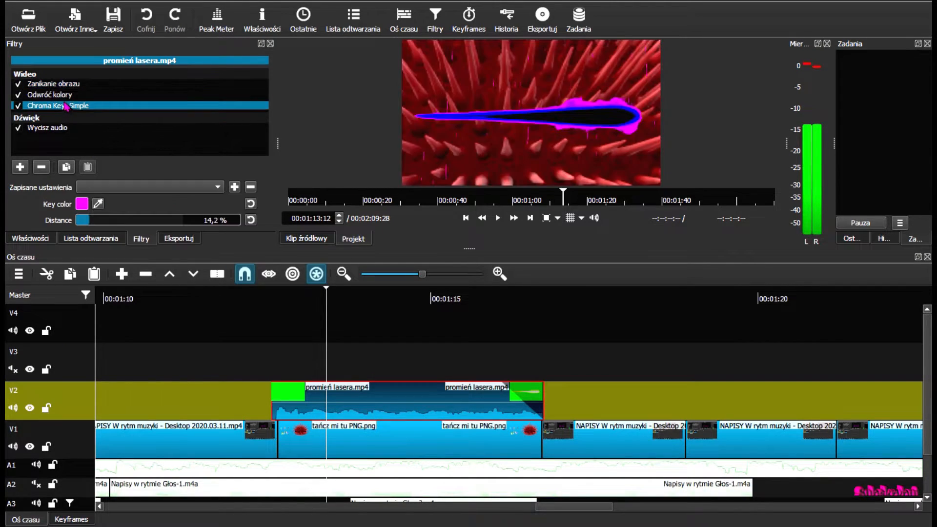
{"action": "left_click", "coordinate": [41, 95]}
{"action": "left_click", "coordinate": [18, 105]}
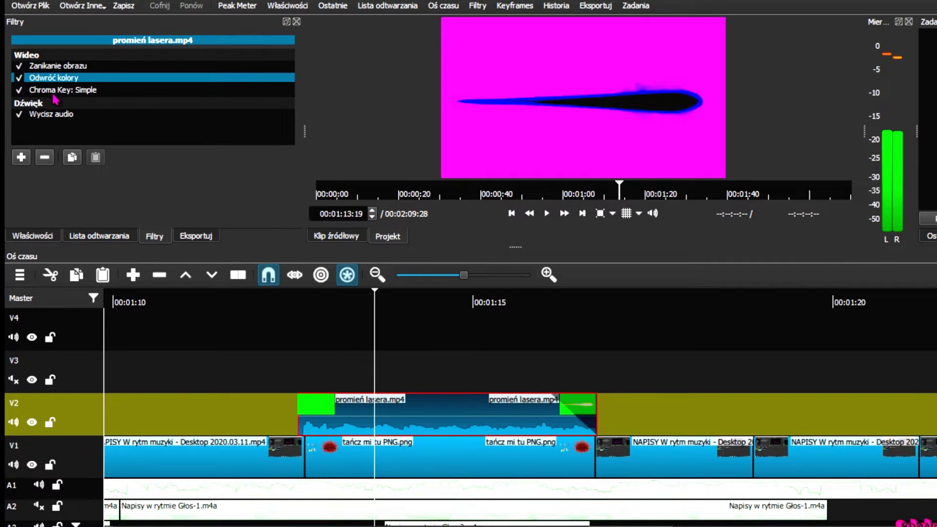
{"action": "left_click", "coordinate": [55, 92]}
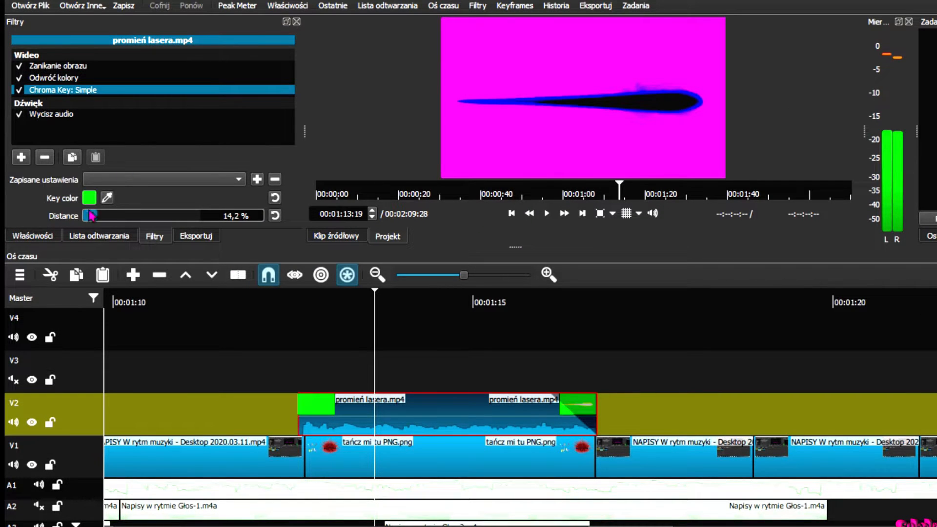
{"action": "left_click", "coordinate": [106, 198]}
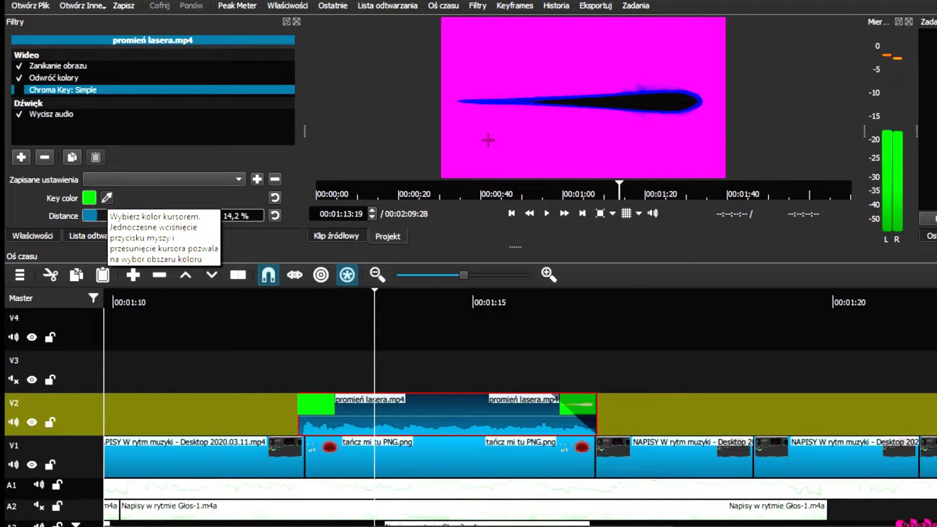
{"action": "left_click", "coordinate": [488, 140]}
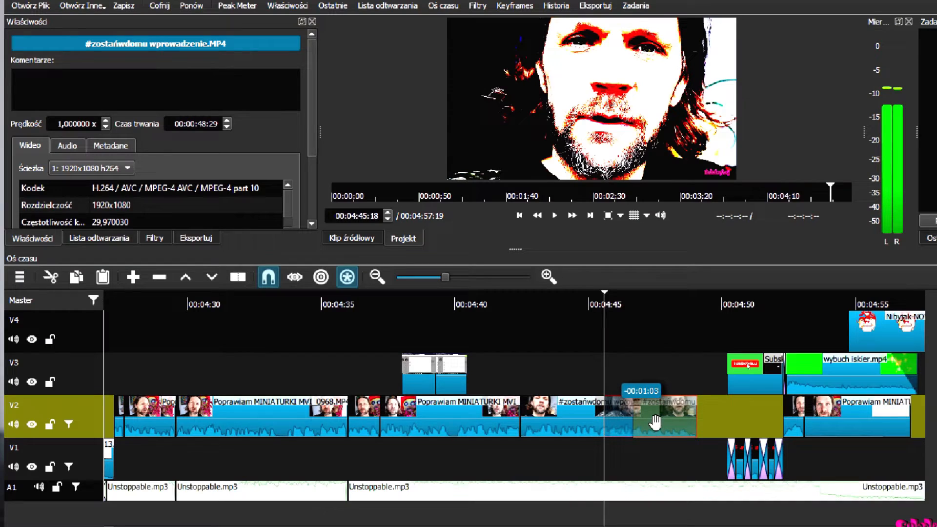
Step: Overlap the two #zostańwdomu clips on V2 and give the transition a custom Nibyjak-NOWY-2.png wipe
{"action": "left_click_drag", "start_coordinate": [646, 404], "coordinate": [645, 404]}
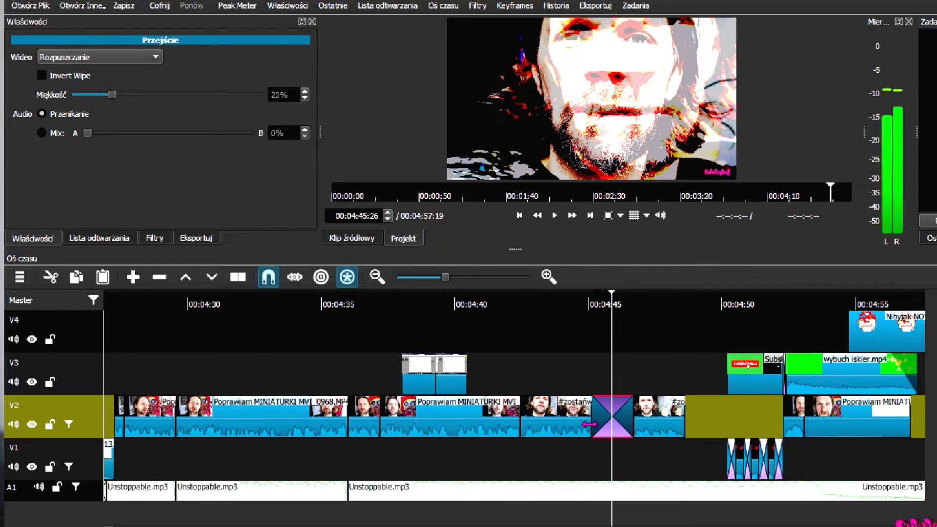
{"action": "left_click", "coordinate": [101, 239]}
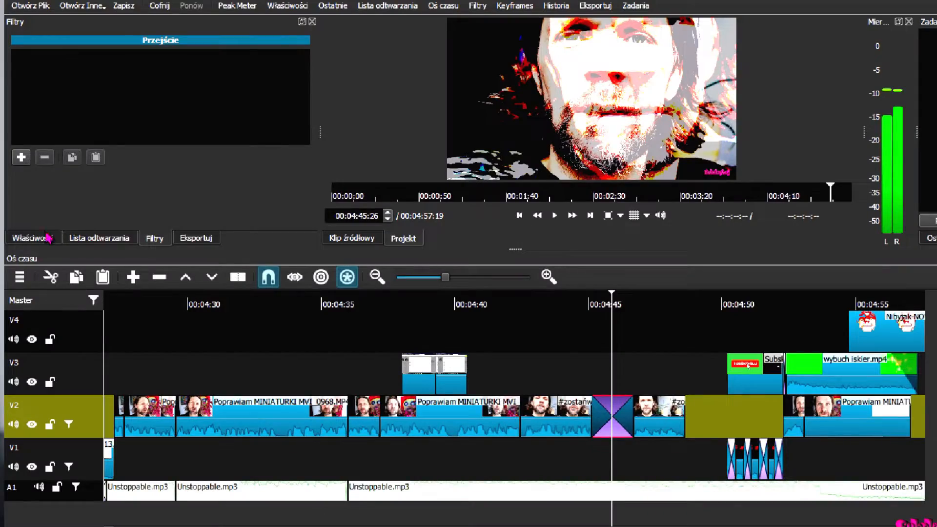
{"action": "left_click", "coordinate": [49, 237]}
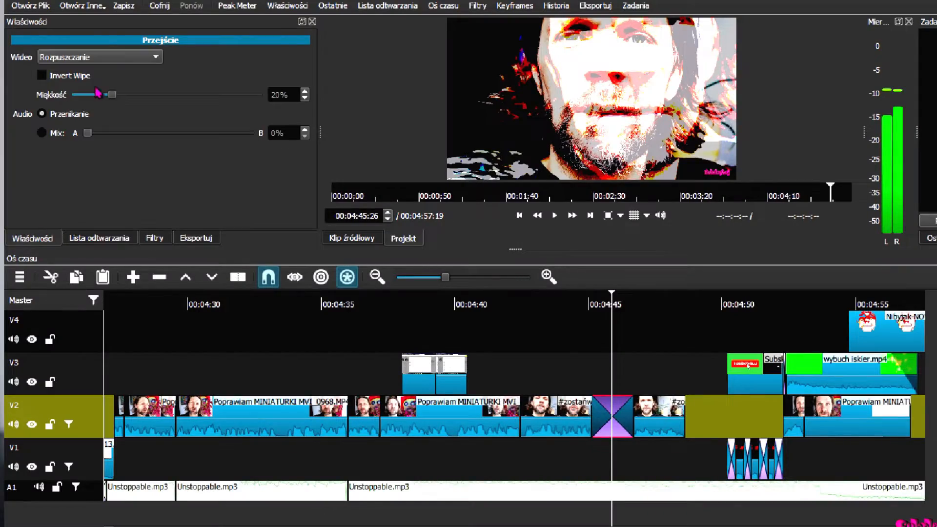
{"action": "left_click", "coordinate": [150, 61]}
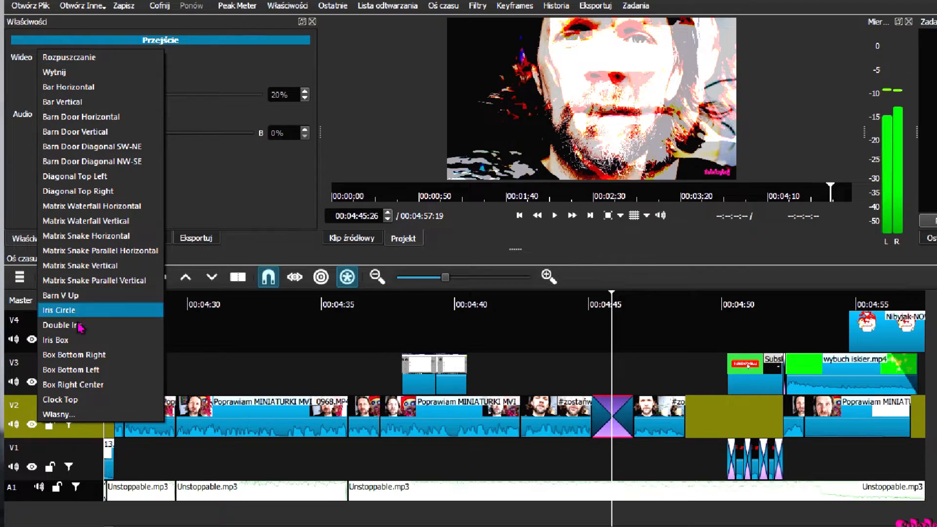
{"action": "left_click", "coordinate": [81, 414]}
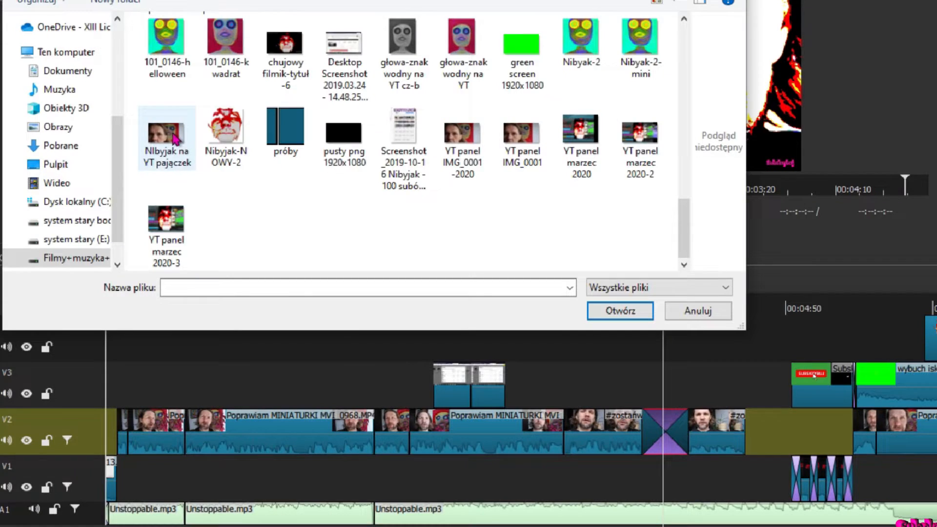
{"action": "double_click", "coordinate": [226, 127]}
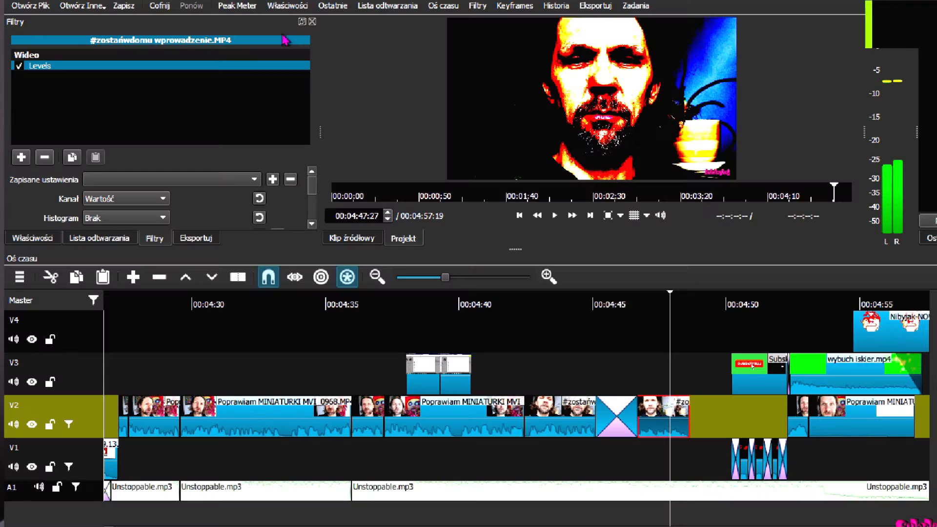
Step: Add the Lustro mirror filter to the clip and move it above Levels
{"action": "left_click", "coordinate": [22, 158]}
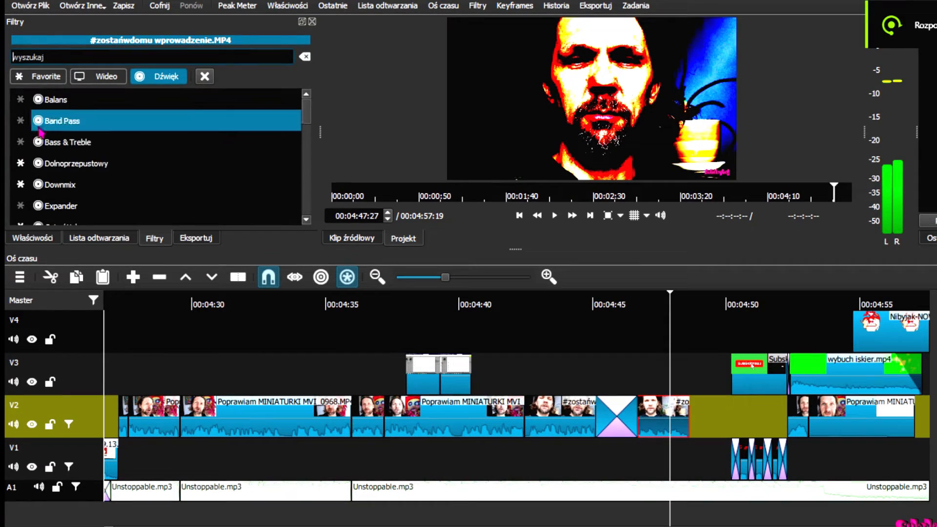
{"action": "scroll", "coordinate": [140, 161], "scroll_direction": "down", "scroll_amount": 3}
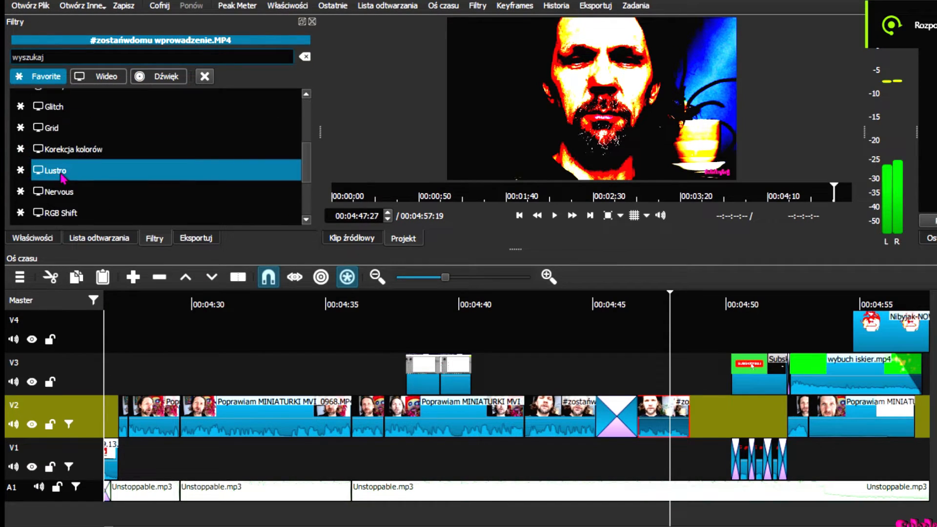
{"action": "left_click", "coordinate": [62, 175]}
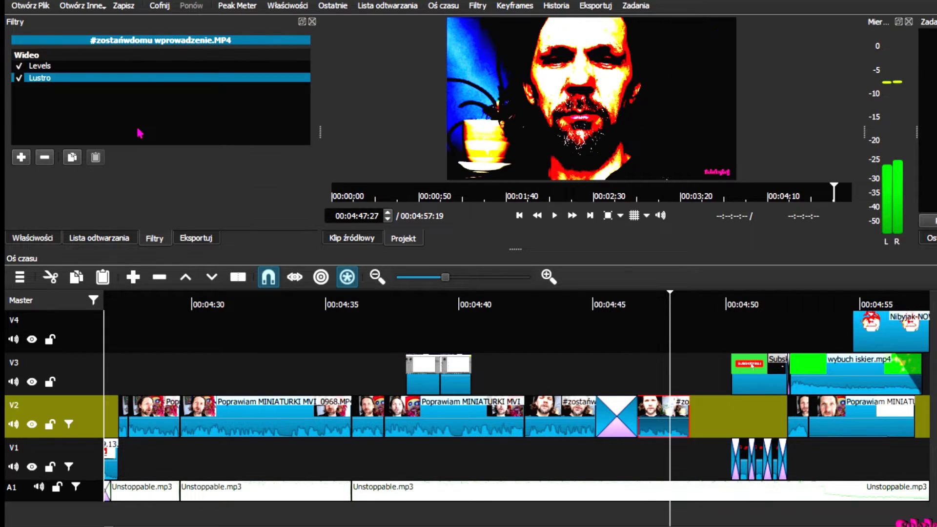
{"action": "left_click", "coordinate": [52, 69]}
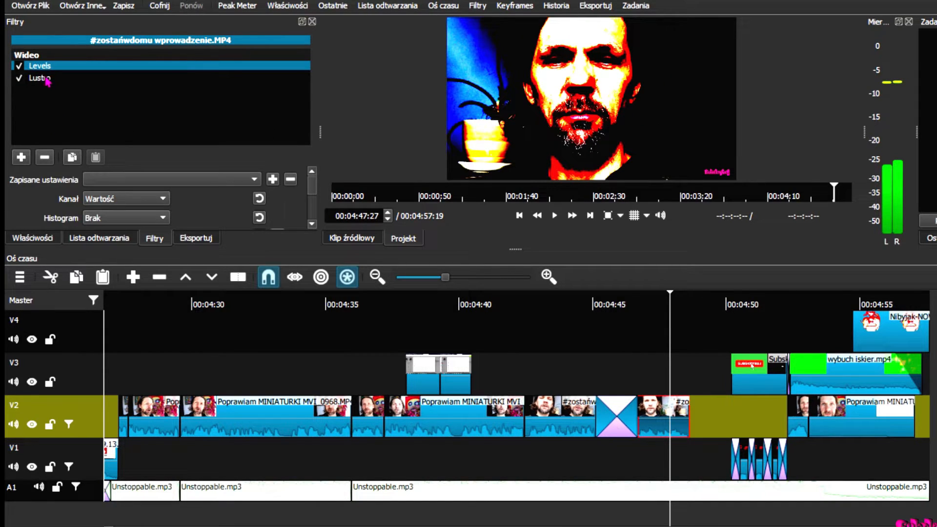
{"action": "mouse_move", "coordinate": [46, 78]}
{"action": "left_mouse_down"}
{"action": "mouse_move", "coordinate": [50, 68]}
{"action": "mouse_move", "coordinate": [58, 76]}
{"action": "left_mouse_up"}
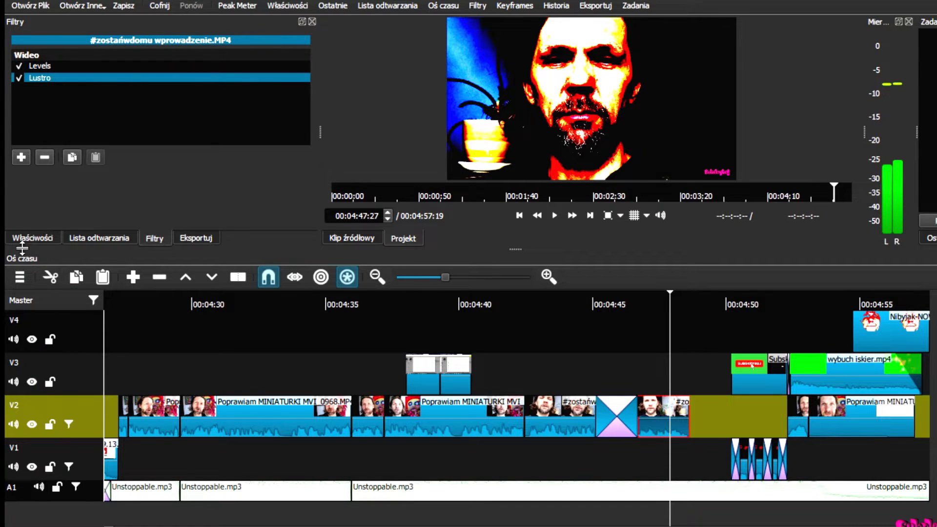
Step: Add RGB Shift and reorder the filters to Levels, RGB Shift, Lustro
{"action": "left_click", "coordinate": [21, 157]}
{"action": "scroll", "coordinate": [110, 162], "scroll_direction": "down", "scroll_amount": 5}
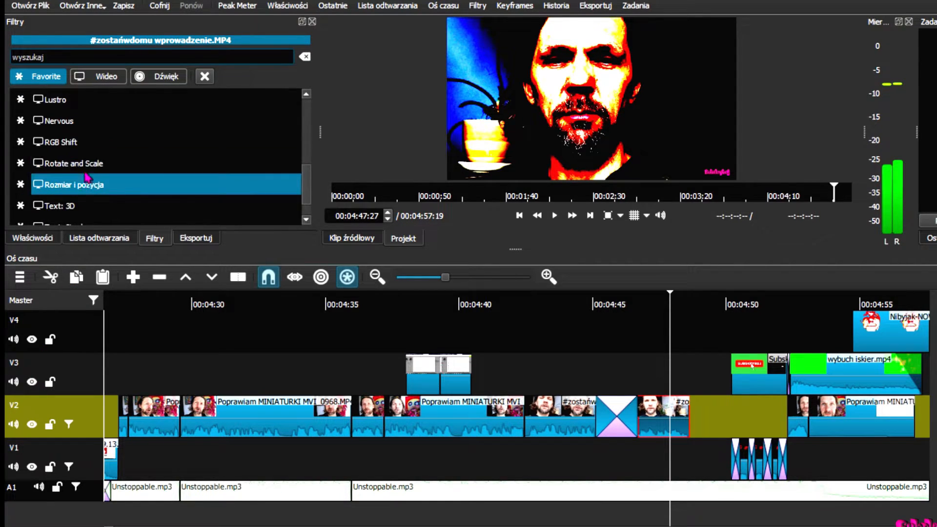
{"action": "left_click", "coordinate": [88, 146]}
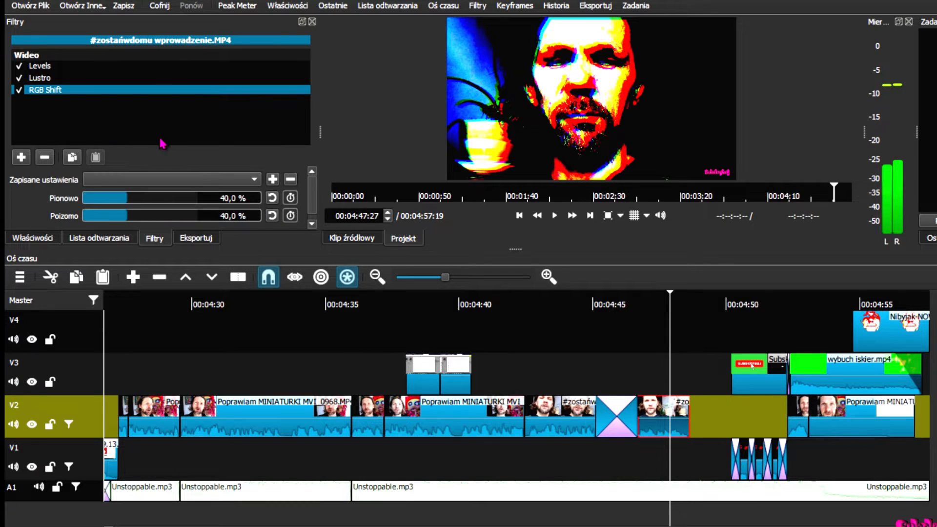
{"action": "left_click_drag", "start_coordinate": [45, 92], "coordinate": [84, 65]}
{"action": "left_click", "coordinate": [50, 78]}
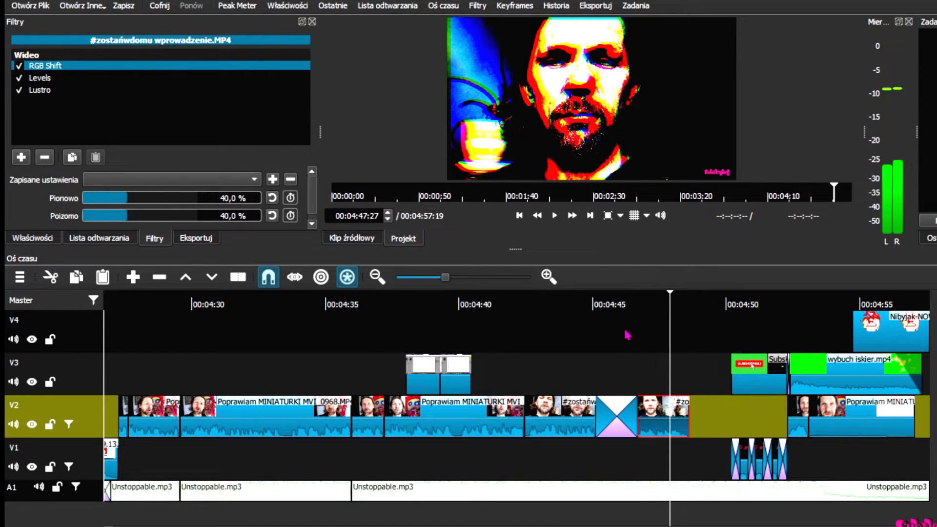
{"action": "left_click_drag", "start_coordinate": [635, 361], "coordinate": [653, 372]}
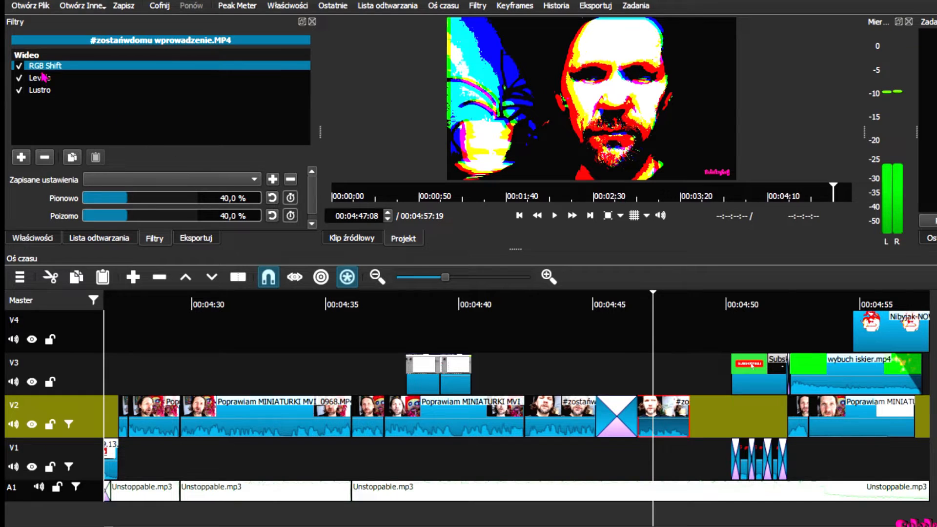
{"action": "left_click_drag", "start_coordinate": [43, 76], "coordinate": [65, 89]}
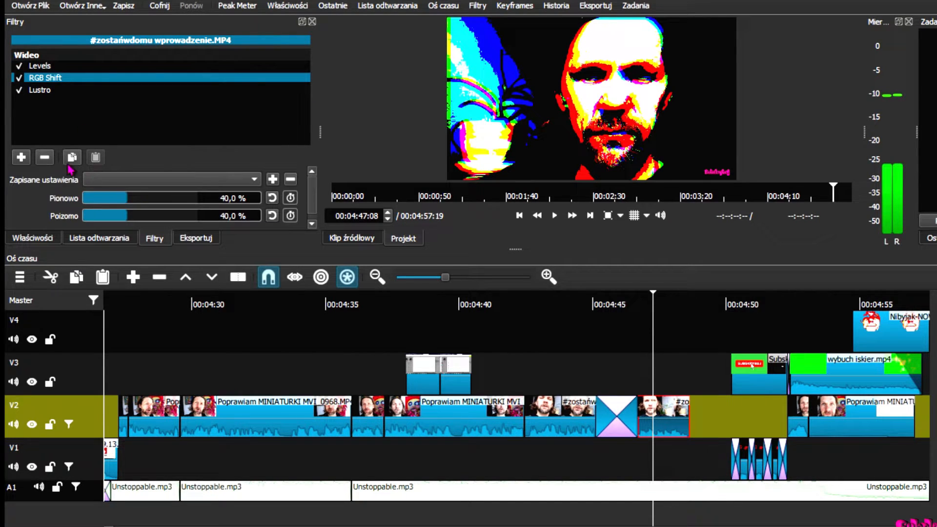
Step: Add a Rozmiar i pozycja filter sizing the clip to 2482x1396 at -99, -108, above Lustro
{"action": "left_click", "coordinate": [21, 157]}
{"action": "scroll", "coordinate": [95, 176], "scroll_direction": "down", "scroll_amount": 3}
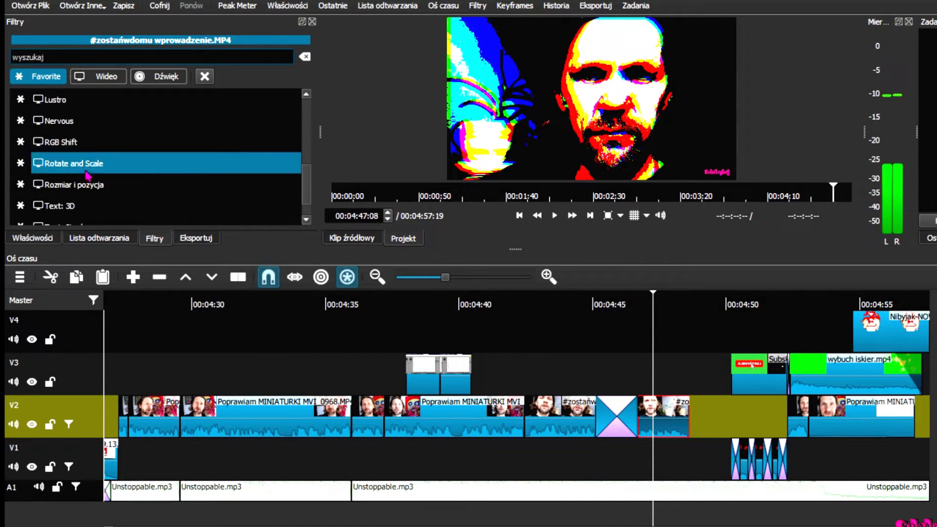
{"action": "left_click", "coordinate": [74, 190]}
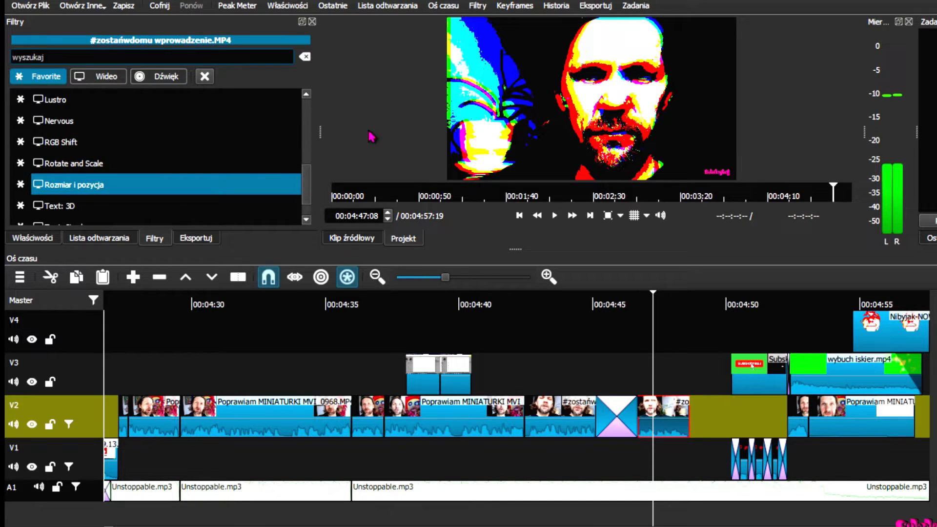
{"action": "left_click_drag", "start_coordinate": [741, 23], "coordinate": [817, 1]}
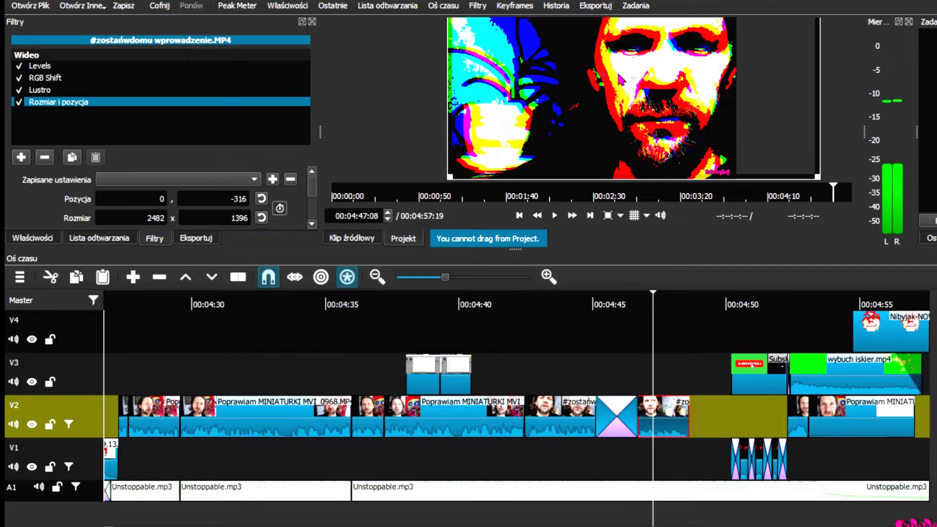
{"action": "left_click_drag", "start_coordinate": [629, 79], "coordinate": [612, 117]}
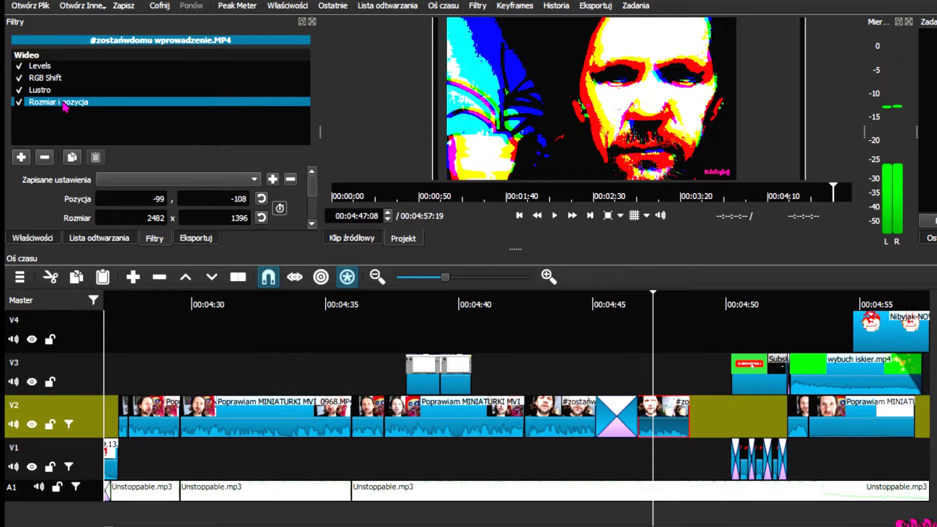
{"action": "left_click_drag", "start_coordinate": [63, 102], "coordinate": [166, 91]}
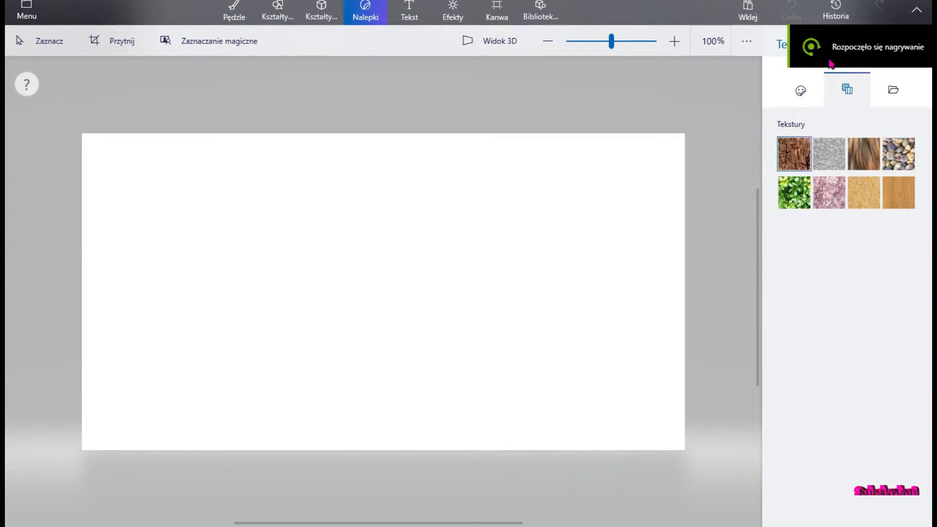
Step: Insert the Flamingo model from the 3D library's Animals category
{"action": "left_click", "coordinate": [800, 90]}
{"action": "left_click", "coordinate": [894, 89]}
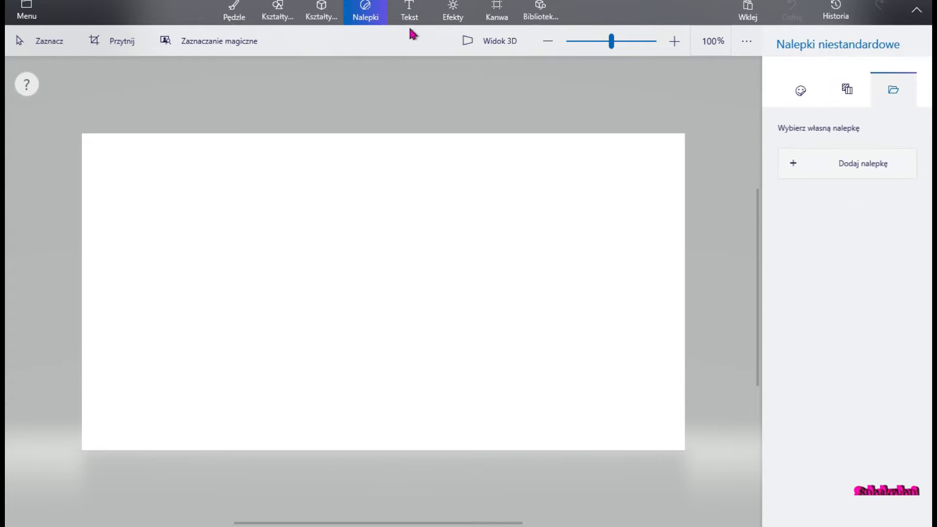
{"action": "left_click", "coordinate": [320, 9]}
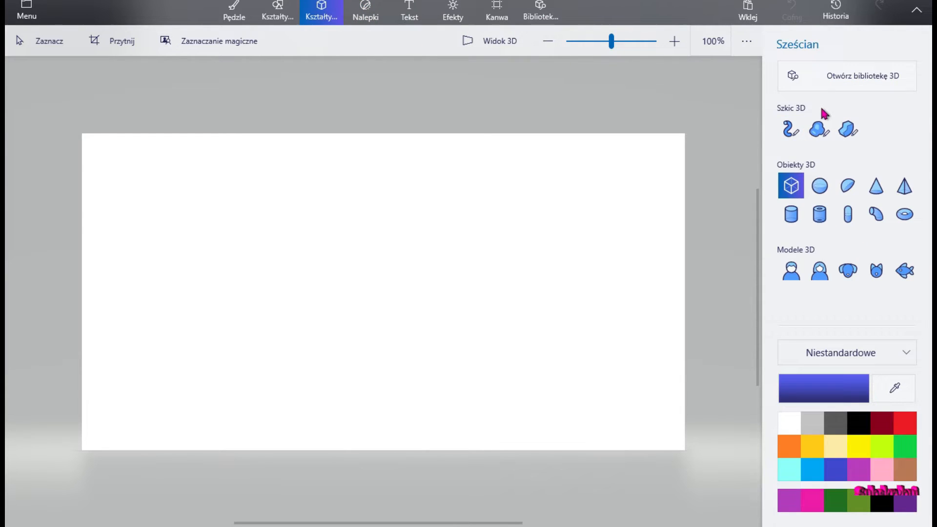
{"action": "left_click", "coordinate": [839, 86]}
{"action": "left_click", "coordinate": [748, 212]}
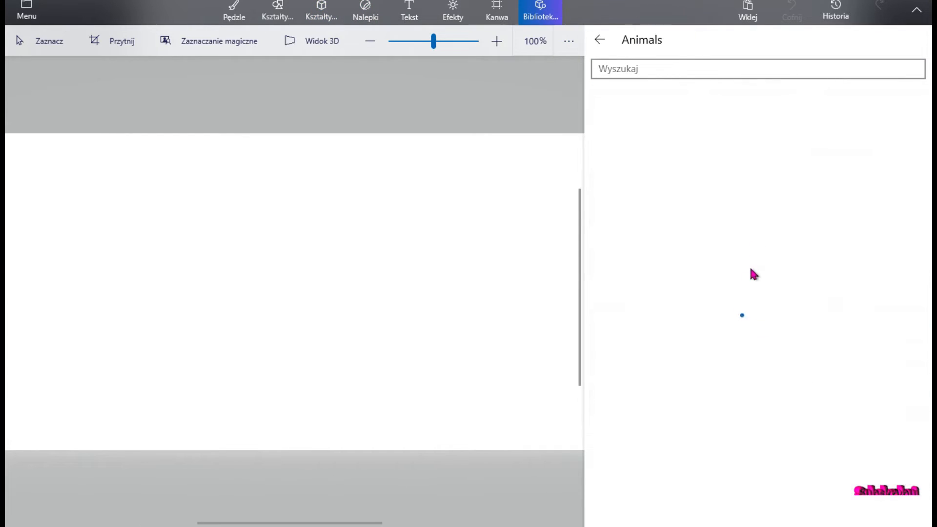
{"action": "left_click", "coordinate": [745, 288]}
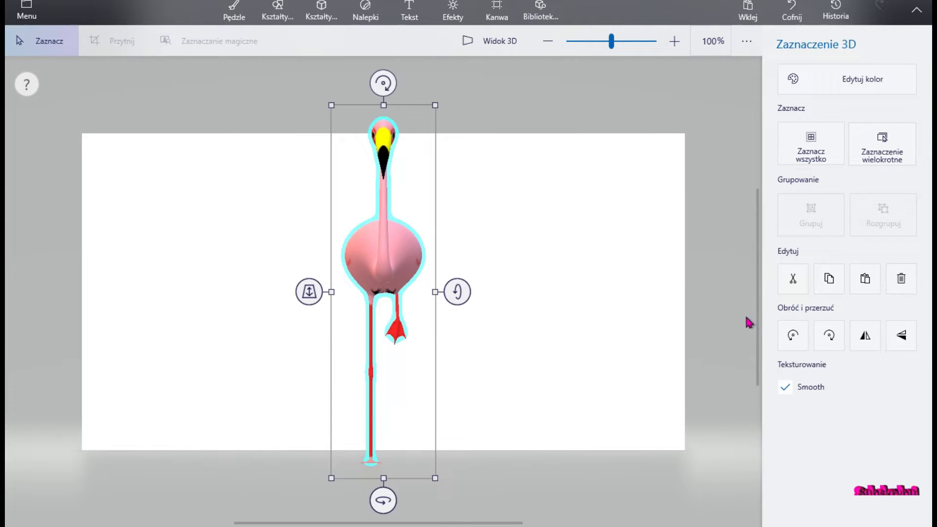
Step: Shrink the flamingo, move it up into the canvas, deselect it and open the Menu
{"action": "left_click_drag", "start_coordinate": [433, 104], "coordinate": [397, 247]}
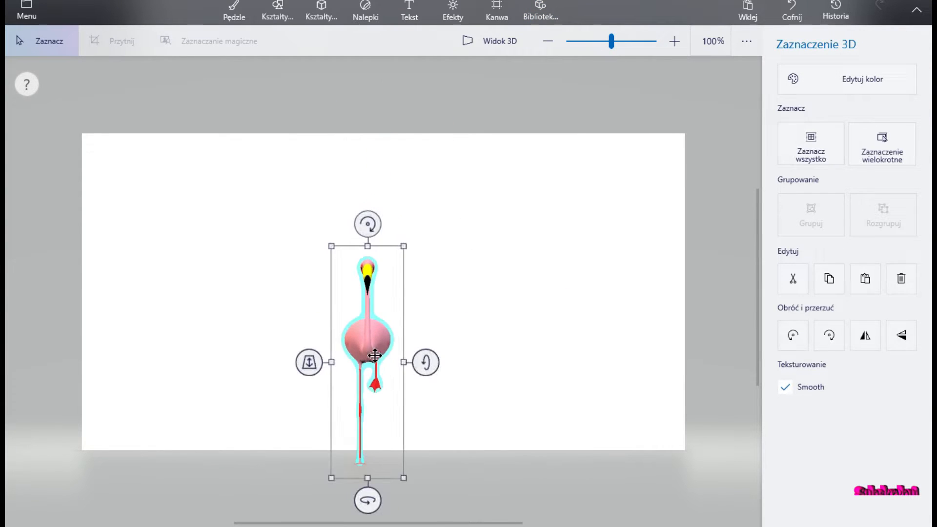
{"action": "left_click_drag", "start_coordinate": [373, 356], "coordinate": [383, 283]}
{"action": "left_click", "coordinate": [283, 279]}
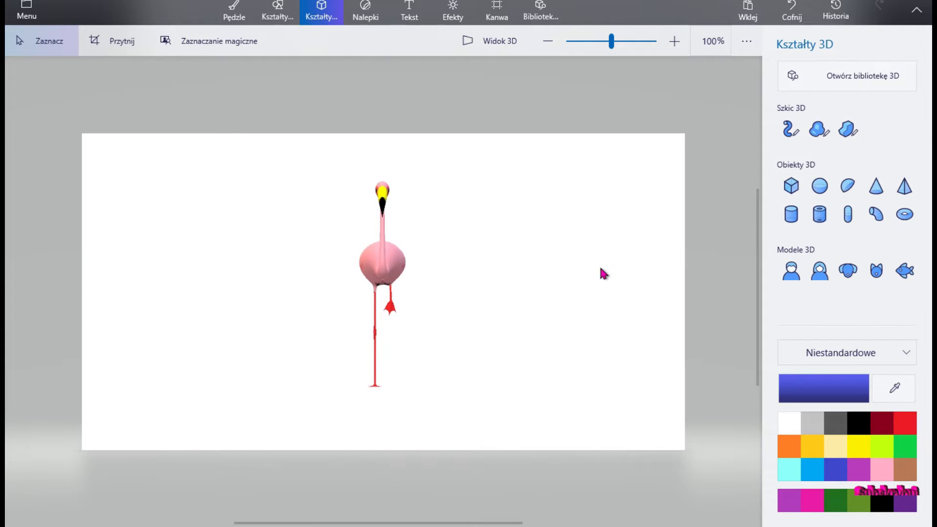
{"action": "left_click", "coordinate": [26, 12]}
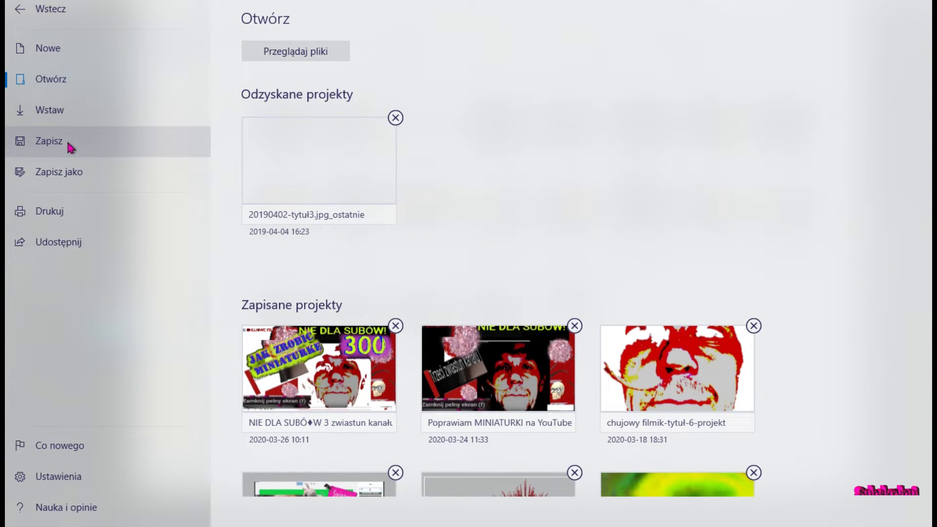
Step: Export the flamingo as a PNG image with Przezroczystość (transparent background) enabled
{"action": "left_click", "coordinate": [64, 172]}
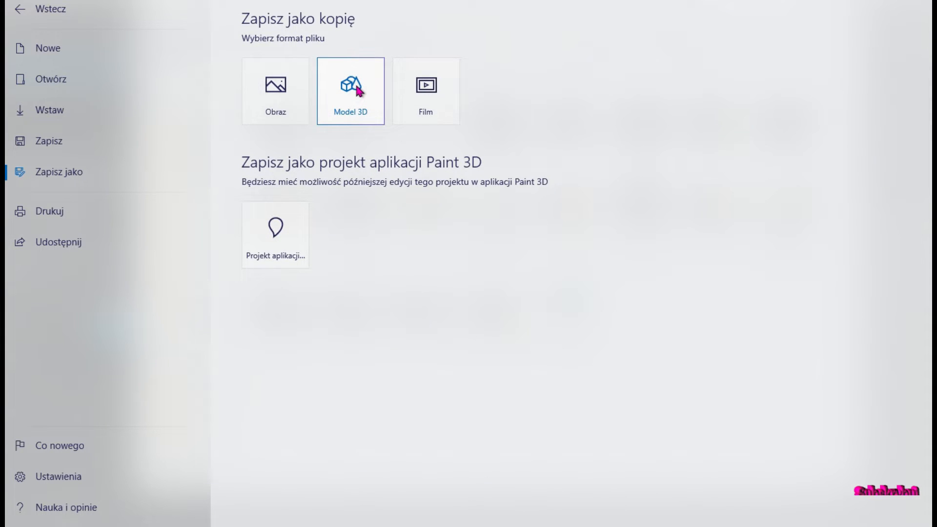
{"action": "left_click", "coordinate": [282, 92]}
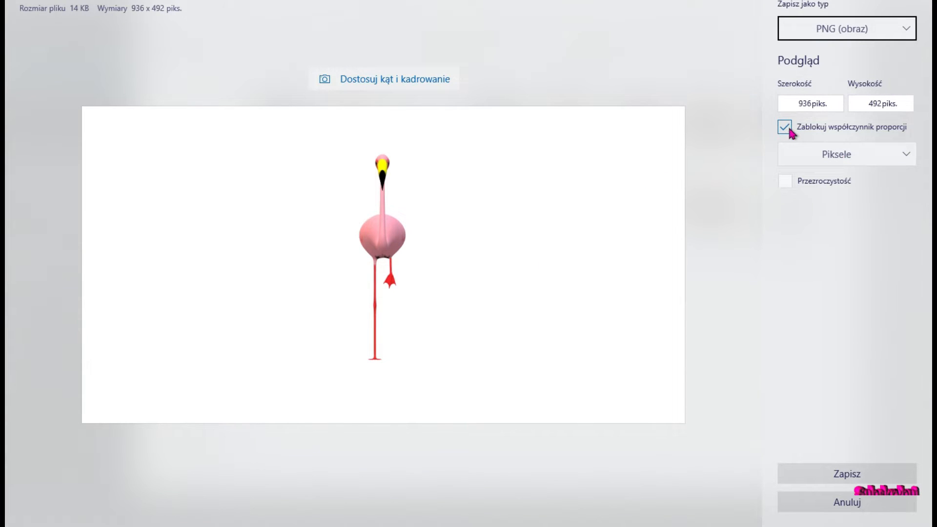
{"action": "left_click", "coordinate": [785, 182]}
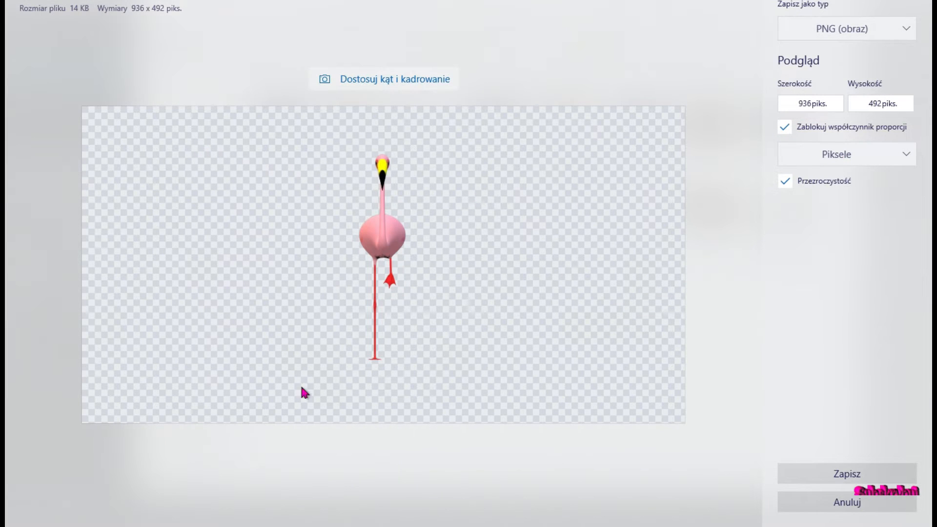
{"action": "left_click", "coordinate": [836, 476]}
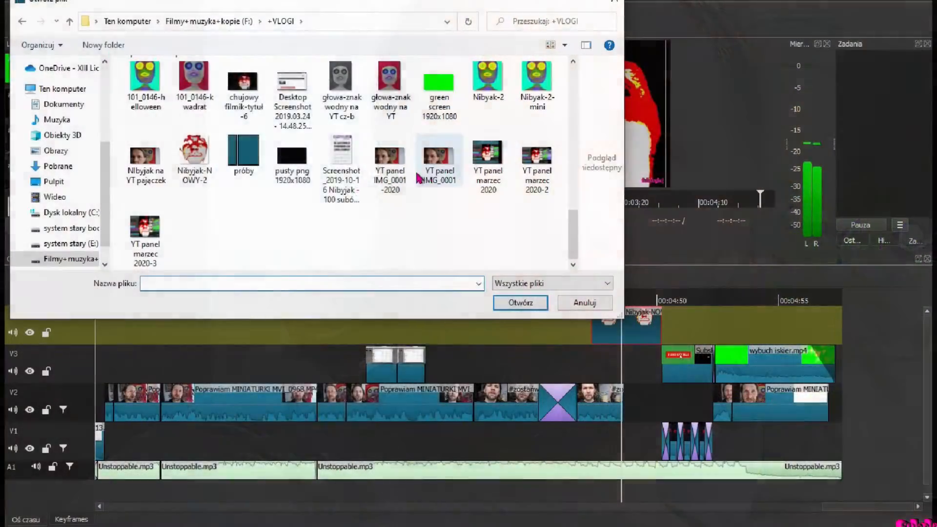
Step: Move the Nibyjak clip on V4 to start at the playhead near 00:04:53 and show its filters
{"action": "right_click", "coordinate": [190, 161]}
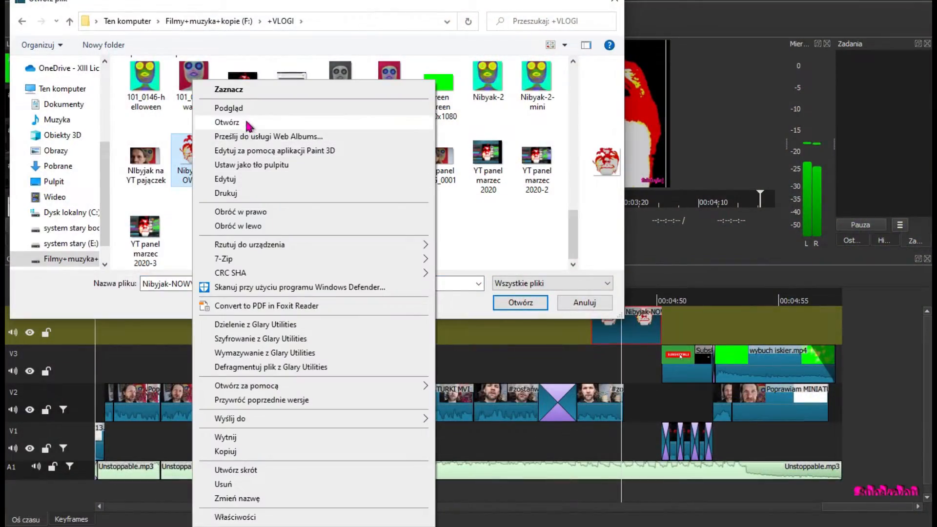
{"action": "left_click", "coordinate": [227, 122]}
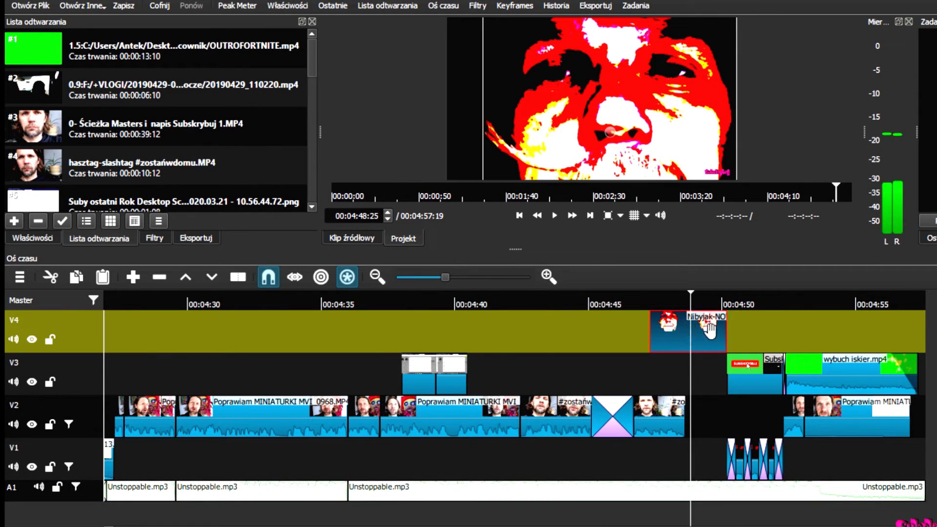
{"action": "left_click_drag", "start_coordinate": [700, 331], "coordinate": [867, 332]}
{"action": "left_click", "coordinate": [807, 307]}
{"action": "left_click", "coordinate": [838, 307]}
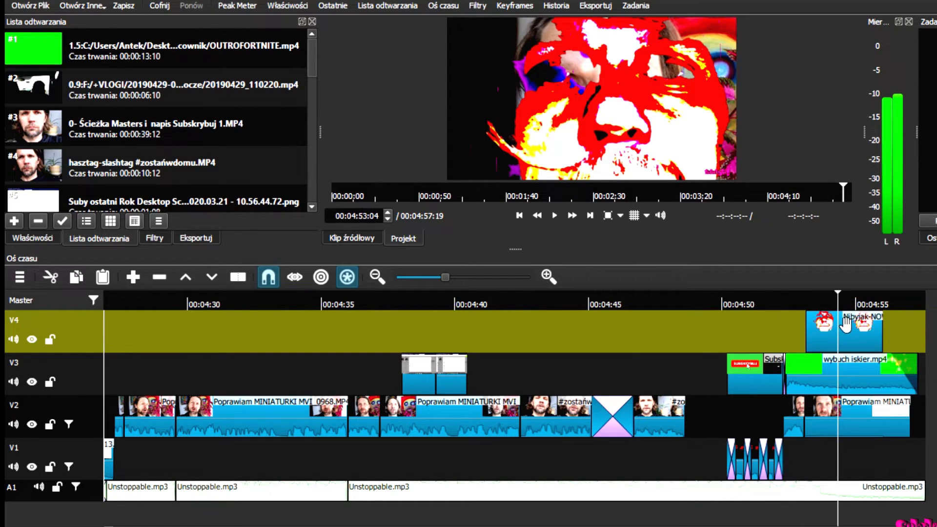
{"action": "left_click", "coordinate": [846, 323]}
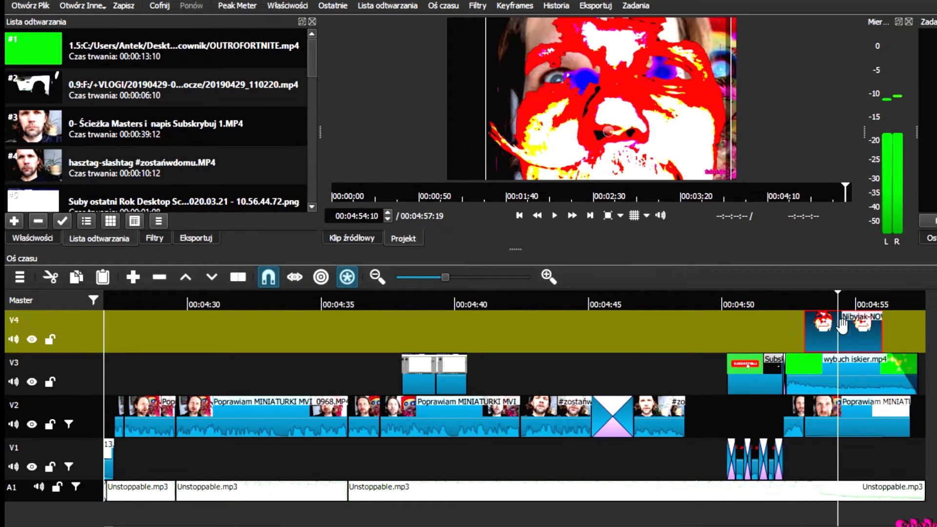
{"action": "left_click", "coordinate": [154, 239]}
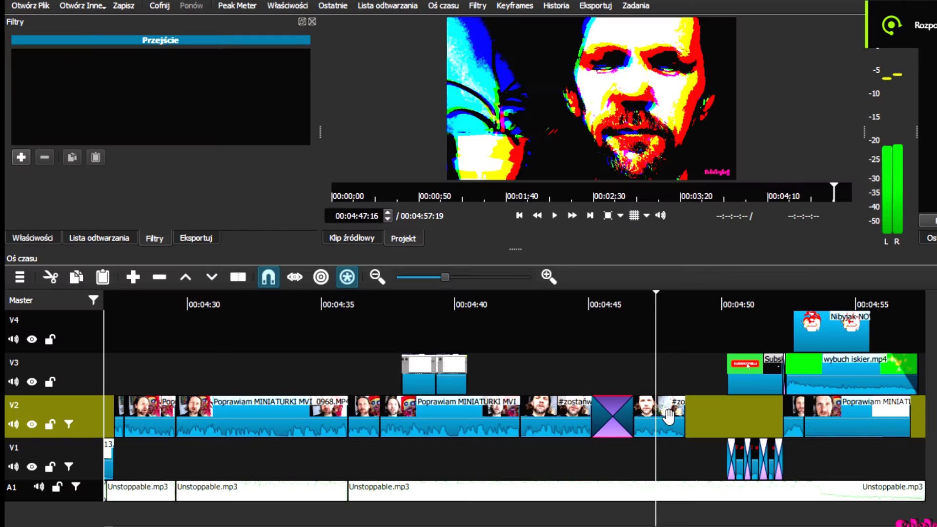
Step: Export the current #zostańwdomu frame as stop klatka.png and open it in the source player
{"action": "left_click", "coordinate": [670, 419]}
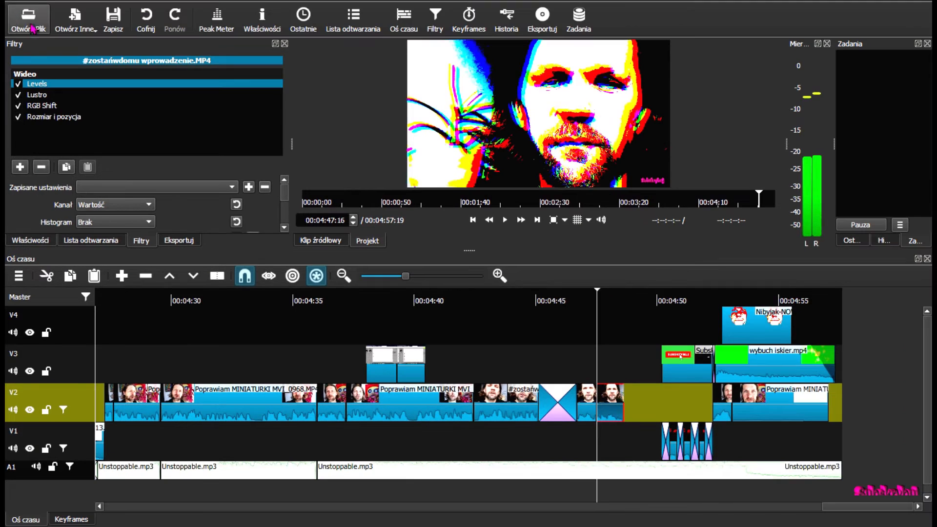
{"action": "left_click", "coordinate": [14, 3]}
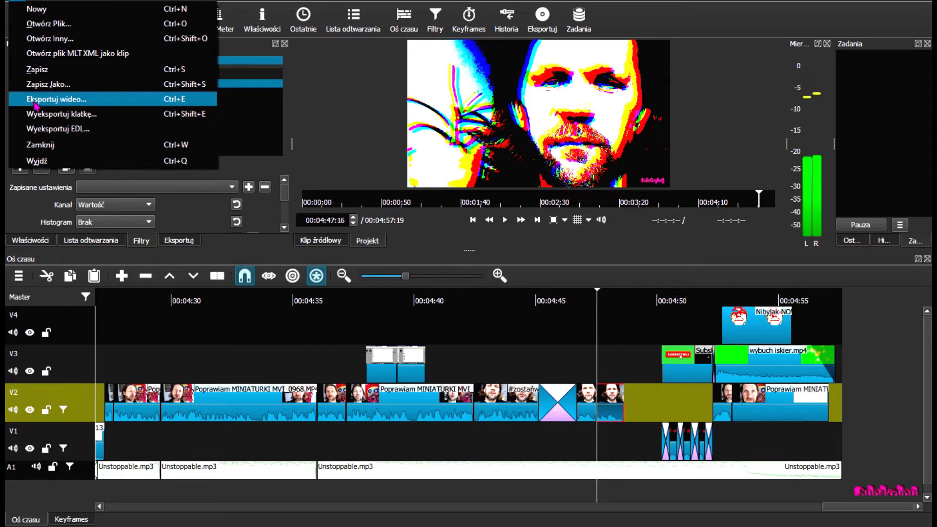
{"action": "left_click", "coordinate": [46, 116]}
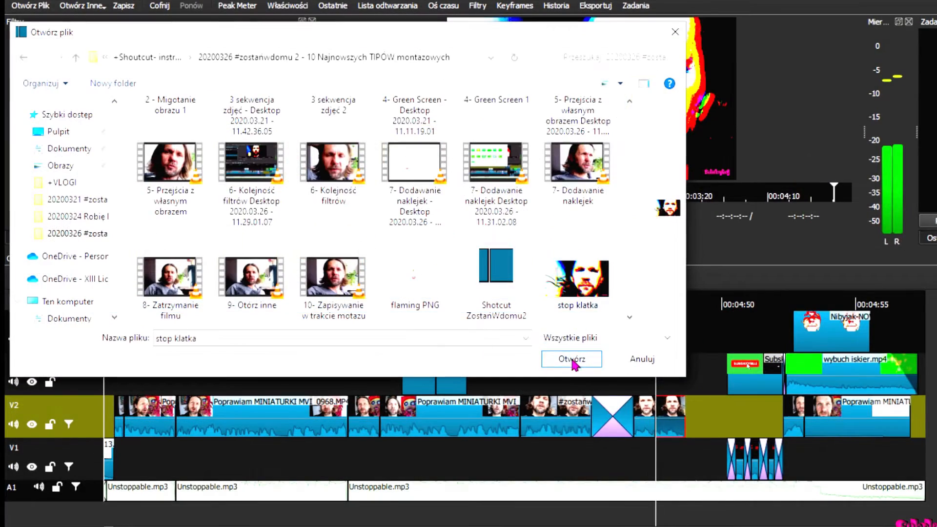
{"action": "left_click", "coordinate": [570, 359]}
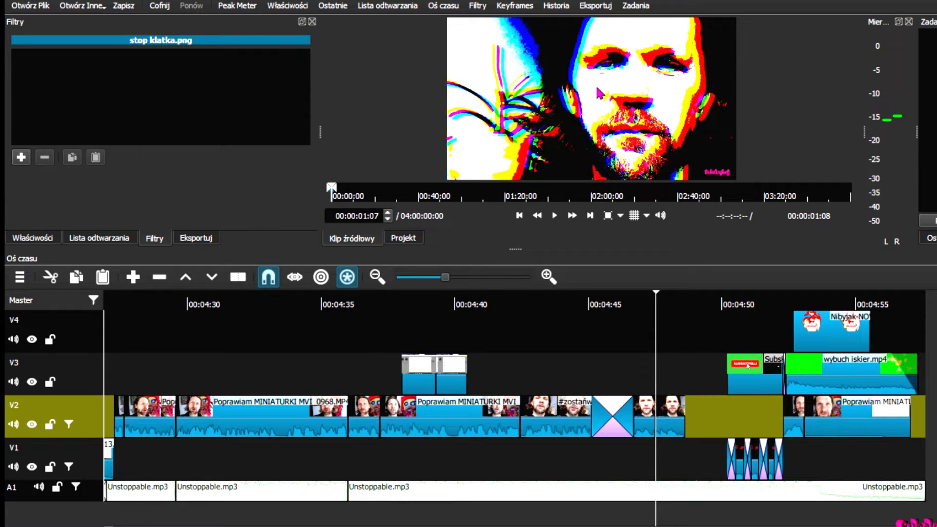
Step: Insert the stop klatka freeze frame into a V2 gap, pushing the following clip right
{"action": "left_click_drag", "start_coordinate": [599, 92], "coordinate": [644, 314]}
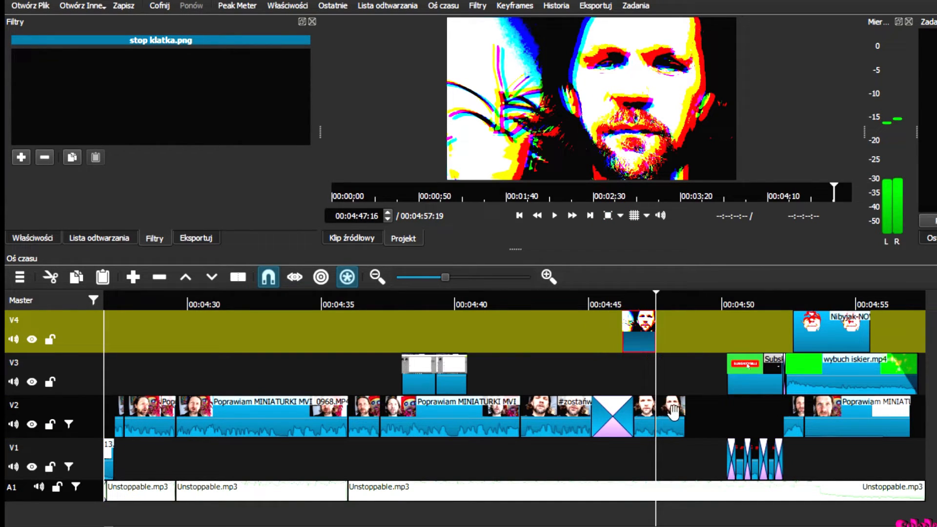
{"action": "left_click_drag", "start_coordinate": [682, 414], "coordinate": [758, 417]}
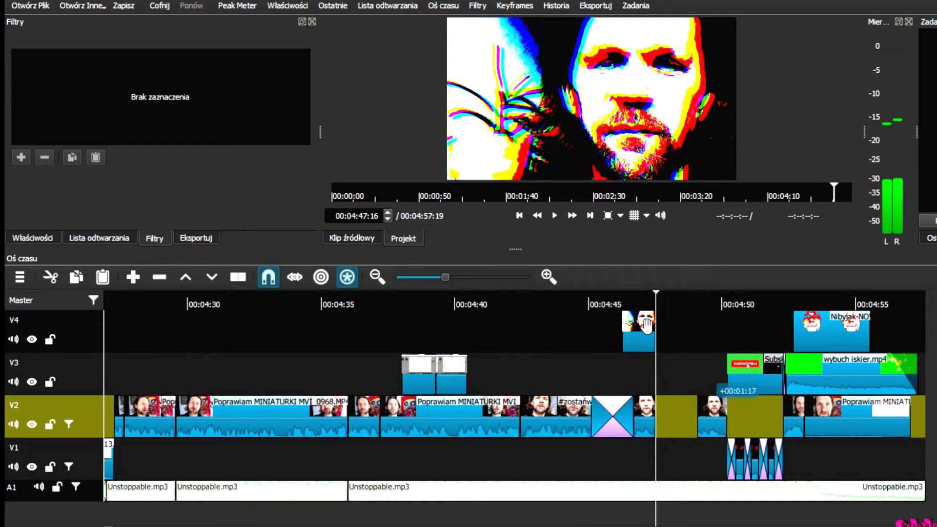
{"action": "left_click_drag", "start_coordinate": [641, 326], "coordinate": [698, 420]}
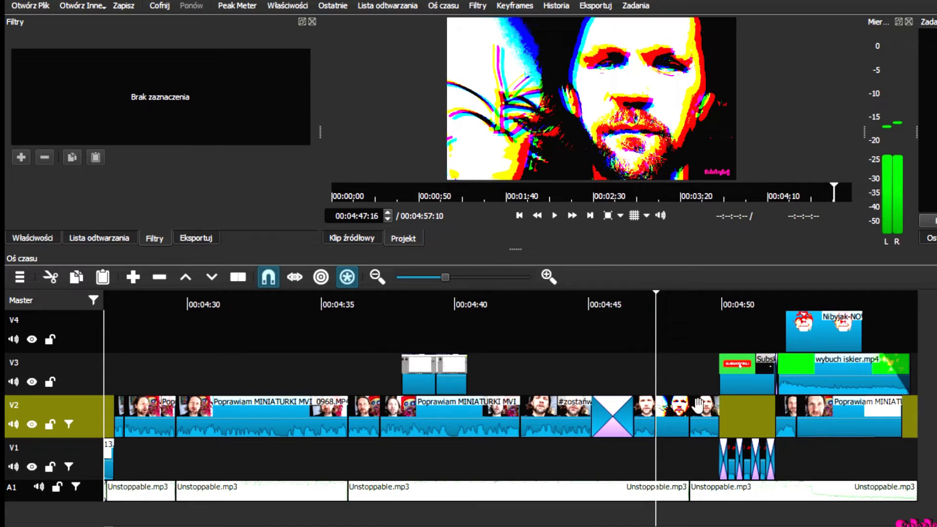
{"action": "left_click", "coordinate": [648, 343]}
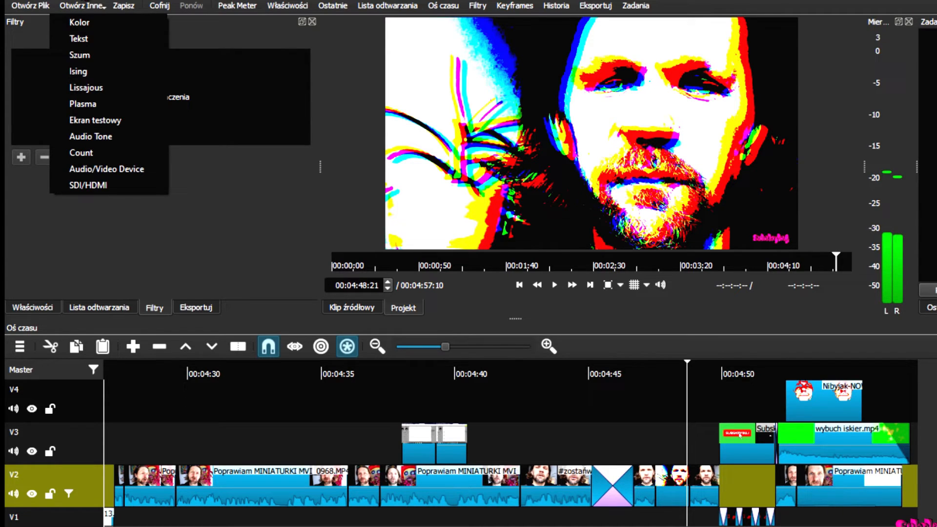
Step: Create a Kolor generator clip with cyan #55ffff
{"action": "left_click", "coordinate": [82, 24]}
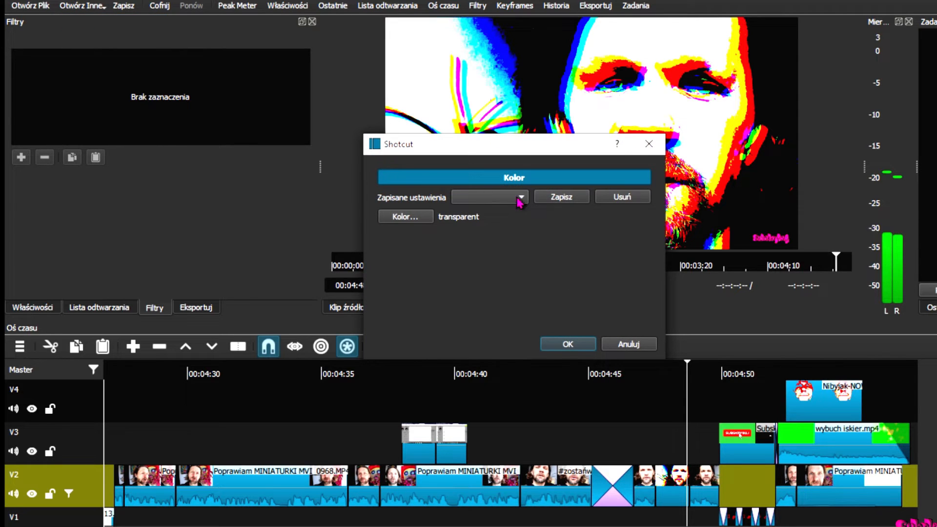
{"action": "left_click", "coordinate": [418, 223]}
{"action": "left_click", "coordinate": [573, 160]}
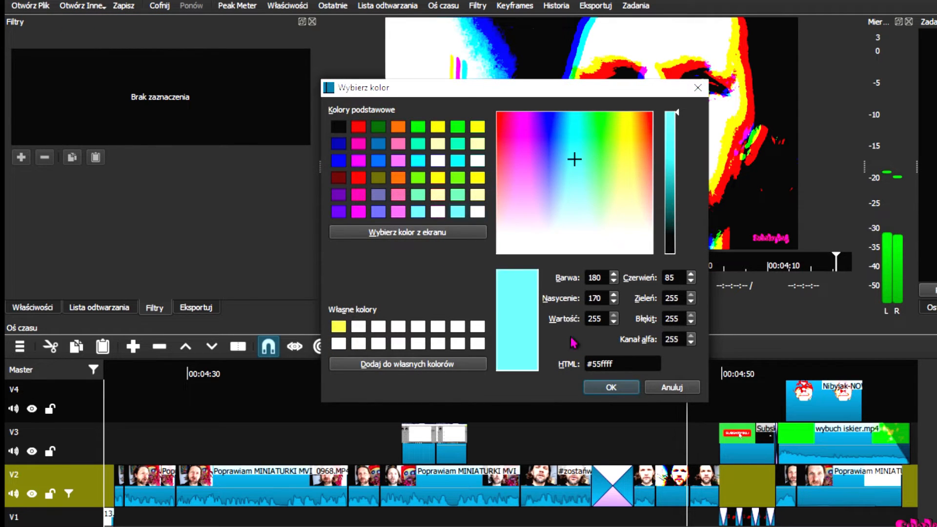
{"action": "left_click", "coordinate": [608, 383]}
{"action": "left_click", "coordinate": [568, 344]}
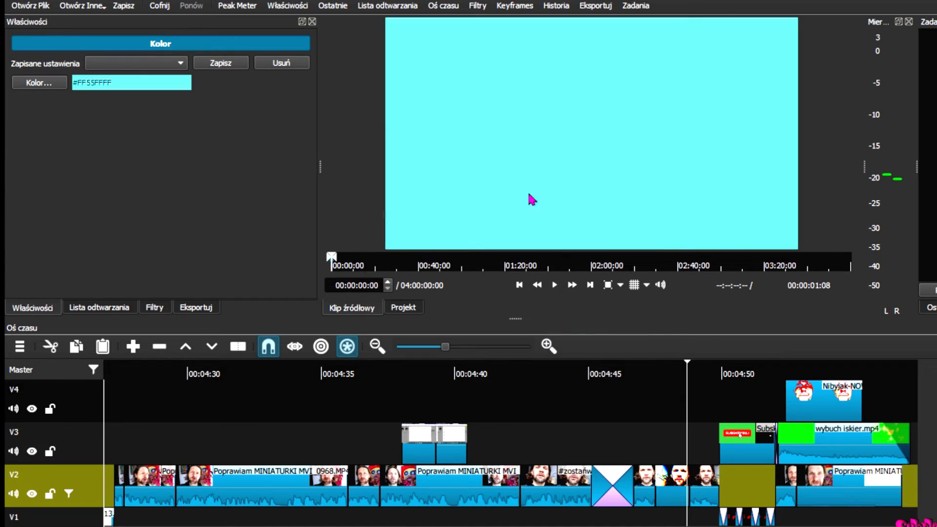
Step: Place the cyan clip on track V4 around 00:04:40
{"action": "left_click_drag", "start_coordinate": [528, 190], "coordinate": [488, 377]}
{"action": "left_click", "coordinate": [489, 375]}
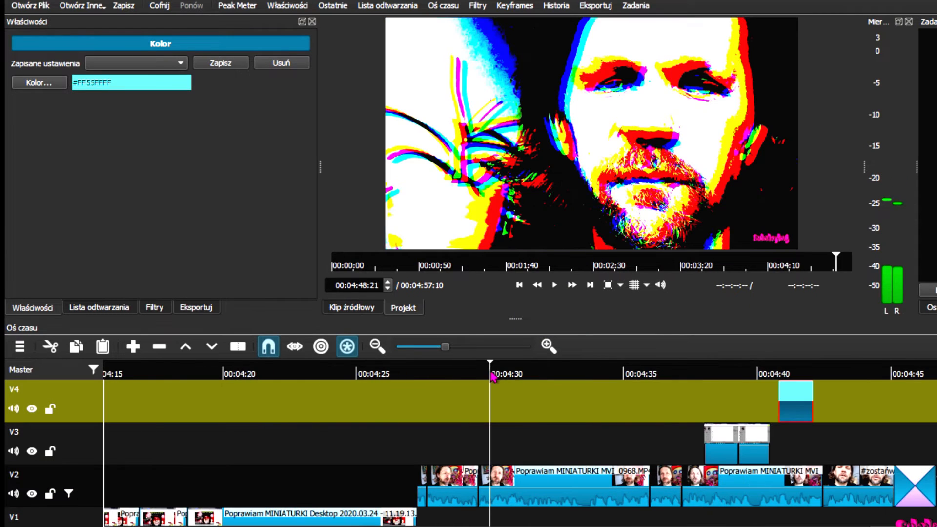
{"action": "left_click", "coordinate": [791, 375]}
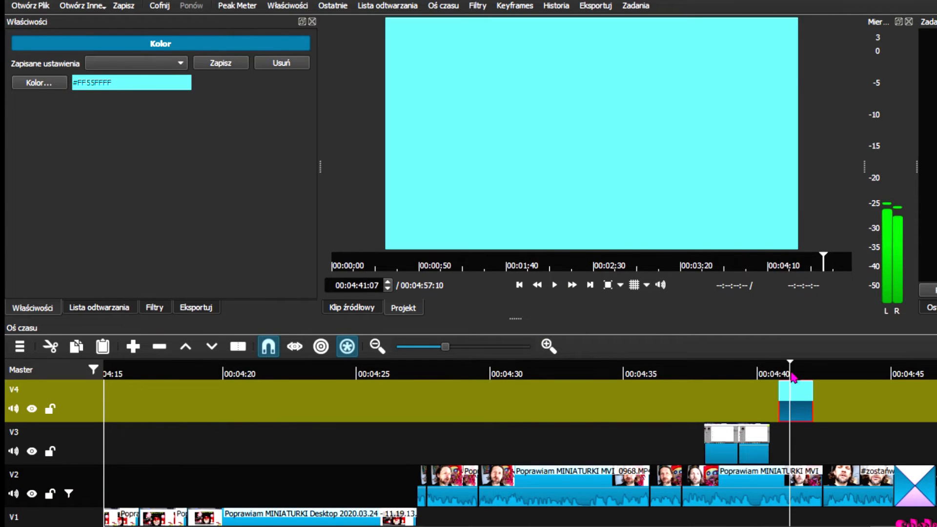
{"action": "left_click", "coordinate": [100, 7]}
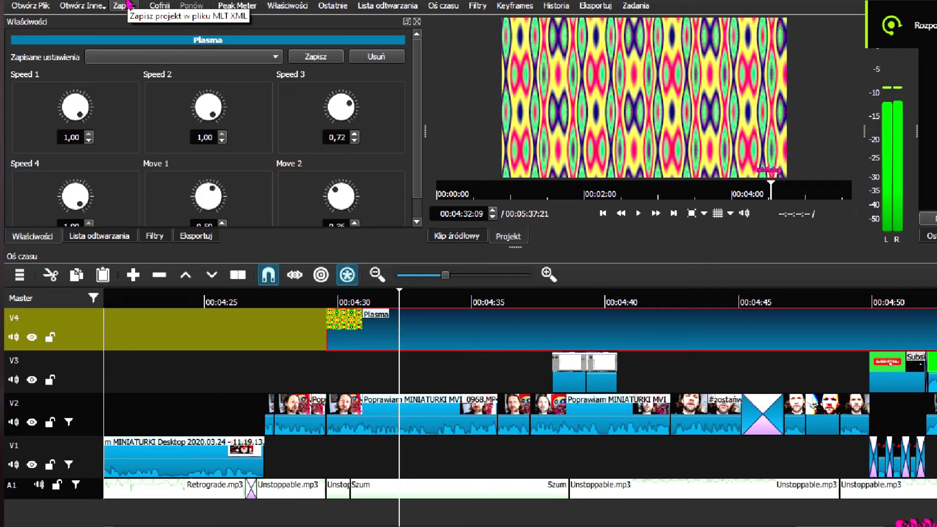
Step: Save the project now holding the Plasma generator clip on track V4
{"action": "left_click", "coordinate": [129, 4]}
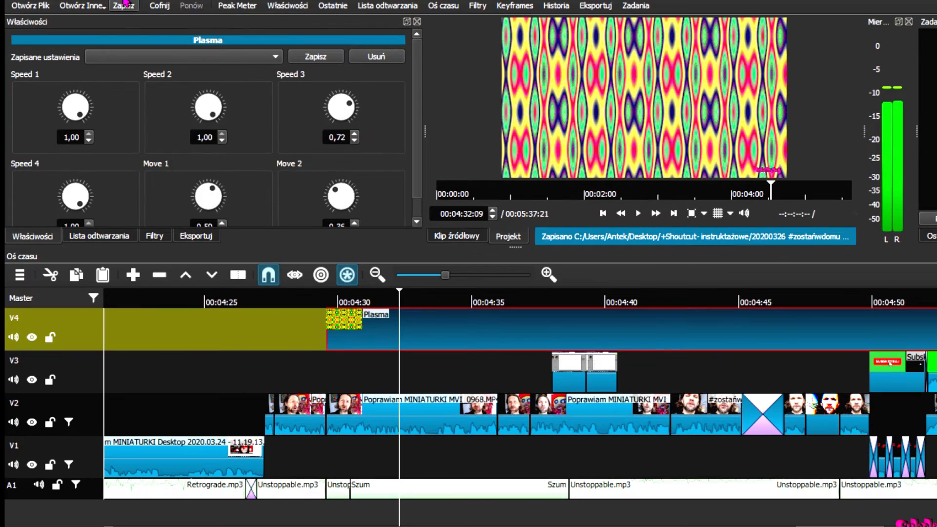
{"action": "left_click", "coordinate": [18, 0]}
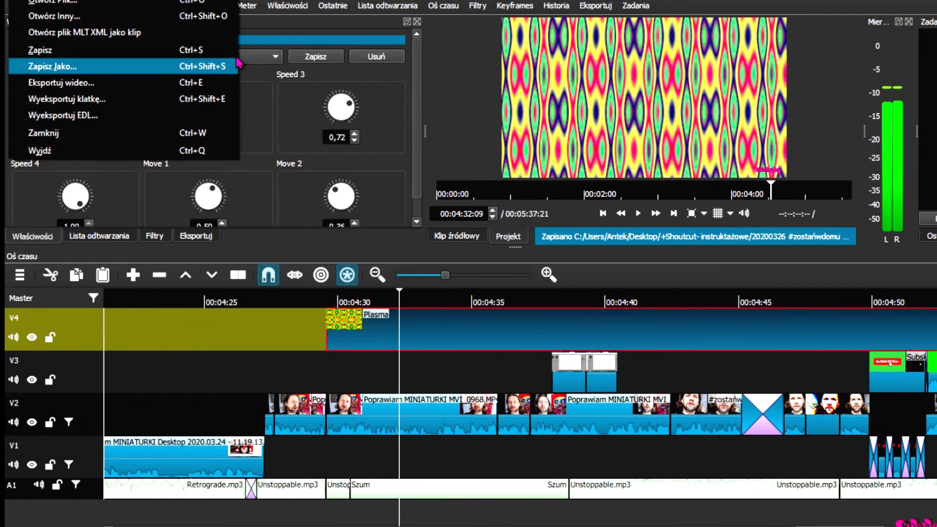